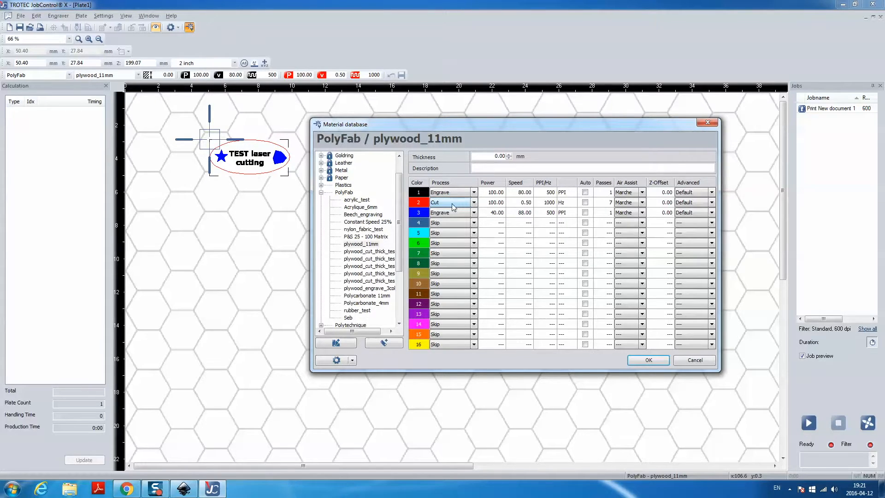
Step: Review the process, air assist and Z-offset settings of the plywood_11mm material, including the air assist options for the red Cut process
mouse_move(428, 206)
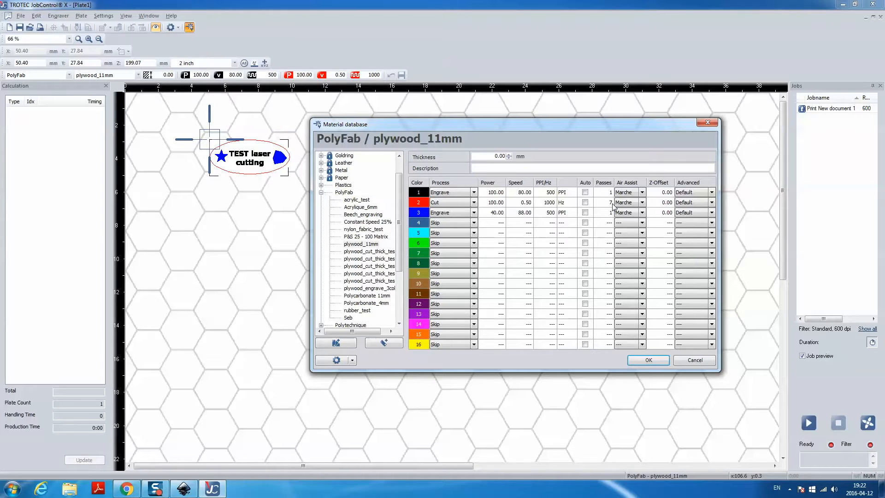
click(641, 203)
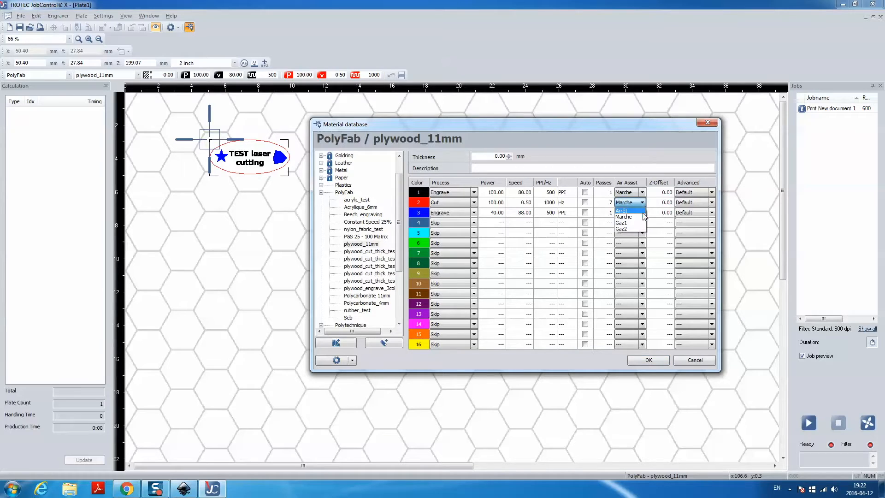
click(643, 203)
click(642, 203)
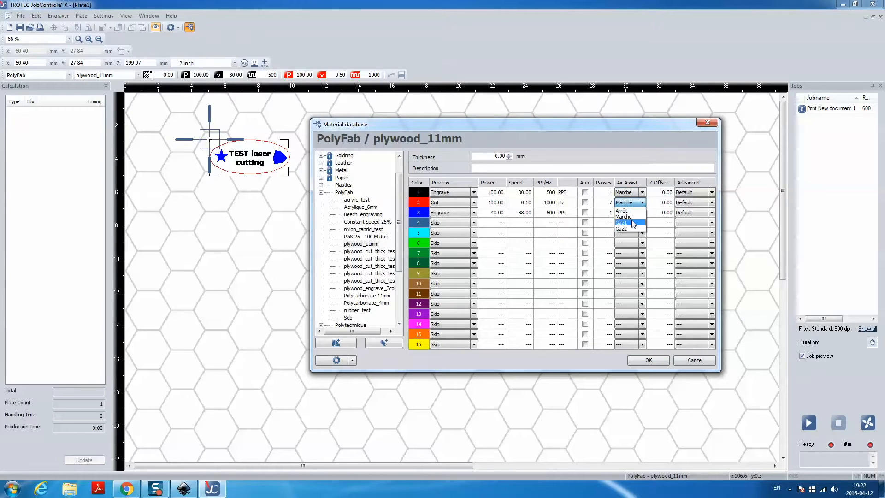
click(637, 223)
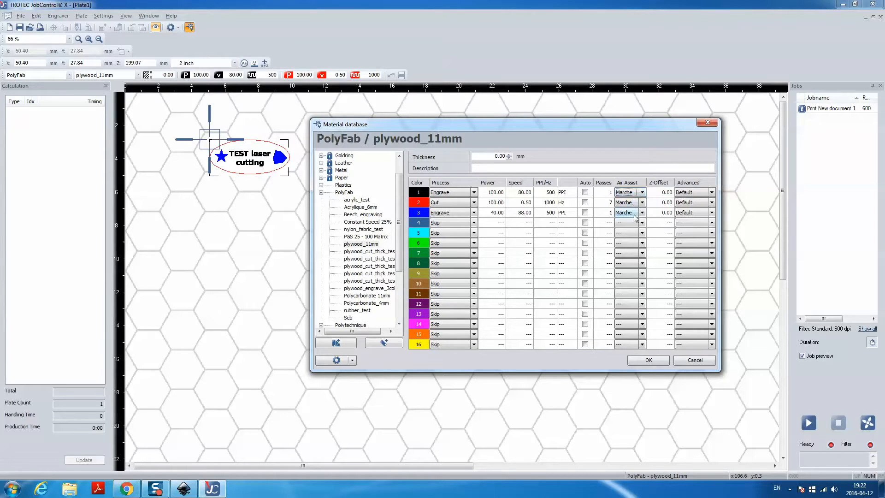
click(662, 202)
click(649, 202)
click(649, 202)
click(650, 192)
click(453, 192)
Step: Browse the Glass, Leather, Metal, Paper, Plastics and PolyFab groups in the material database
scroll(397, 195, up, 1)
scroll(396, 195, up, 2)
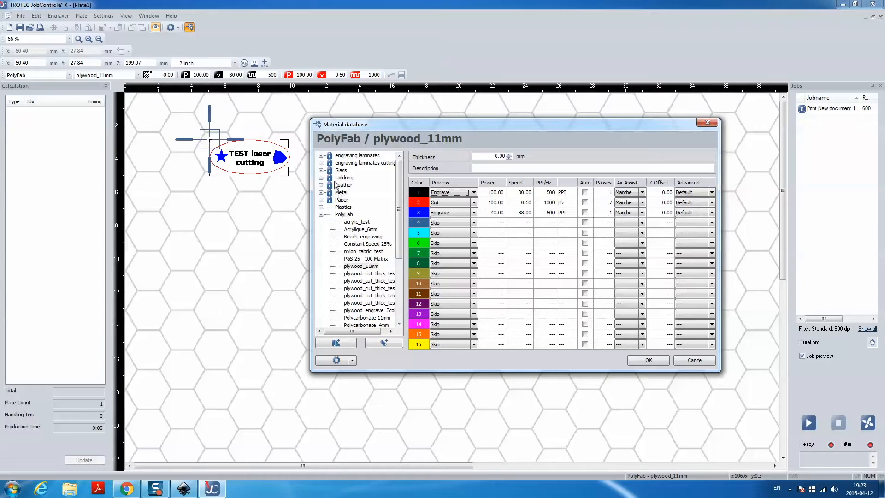
click(321, 171)
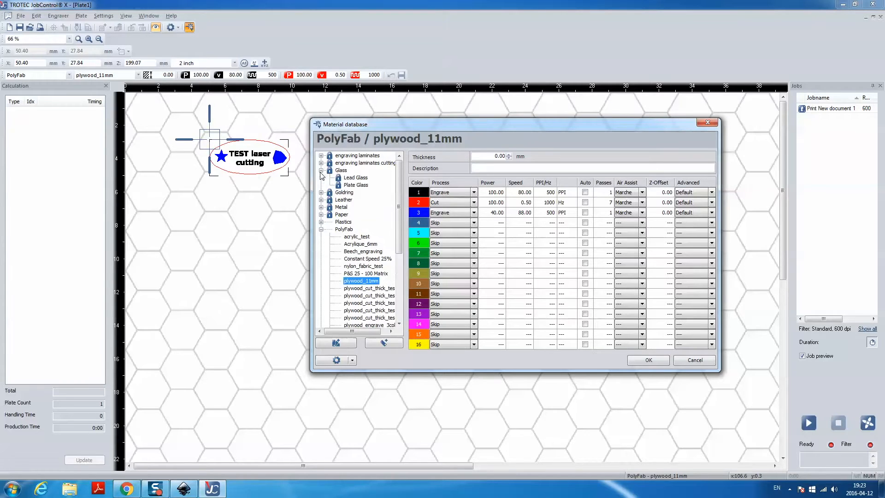
click(321, 199)
click(321, 214)
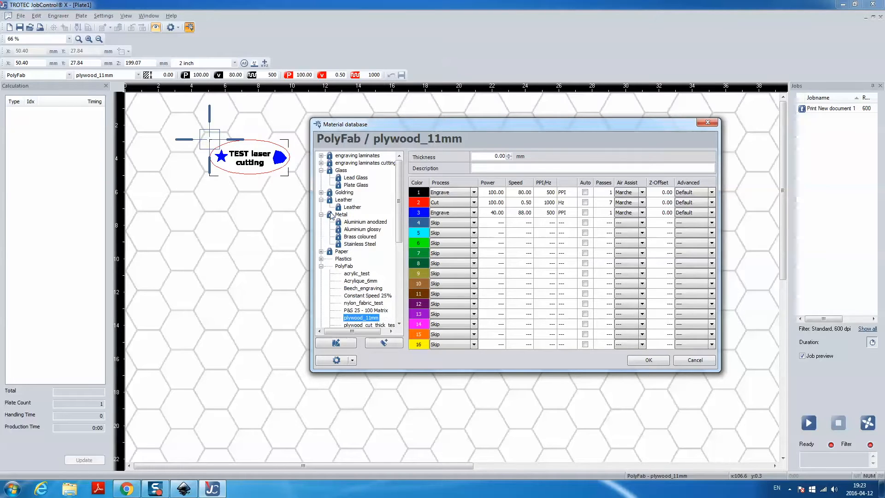
scroll(350, 252, down, 1)
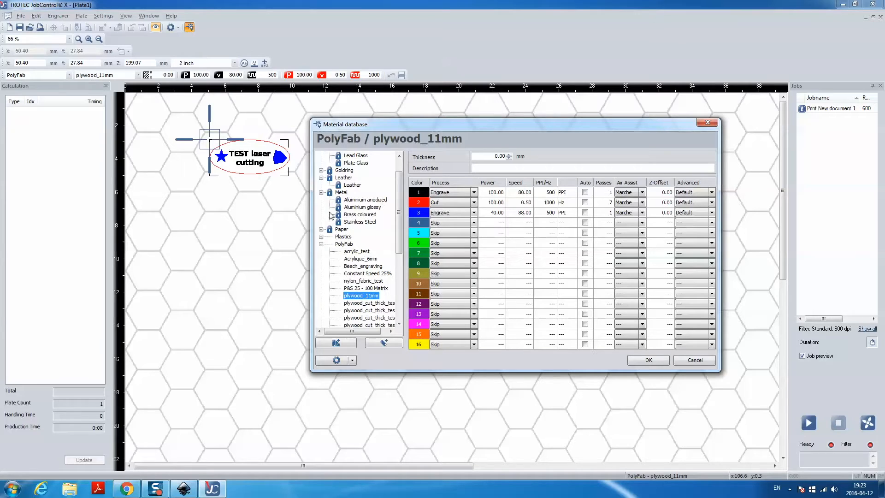
click(321, 229)
click(321, 266)
scroll(341, 263, down, 2)
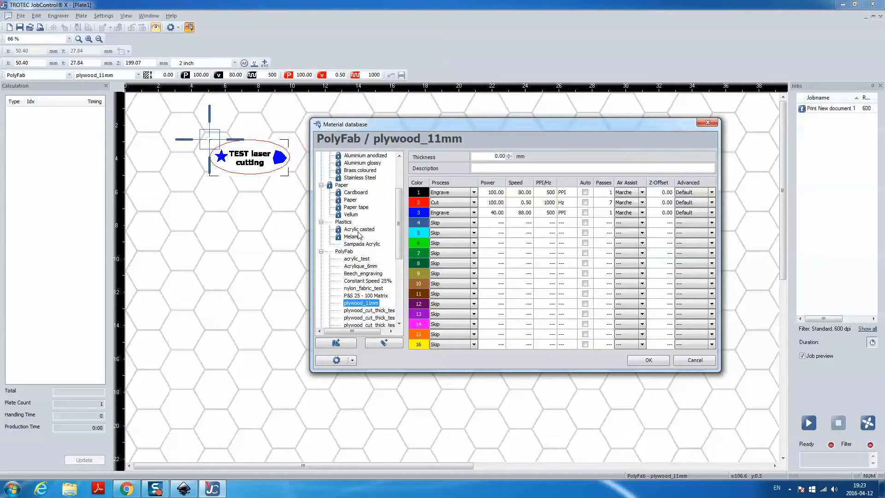
scroll(361, 238, down, 1)
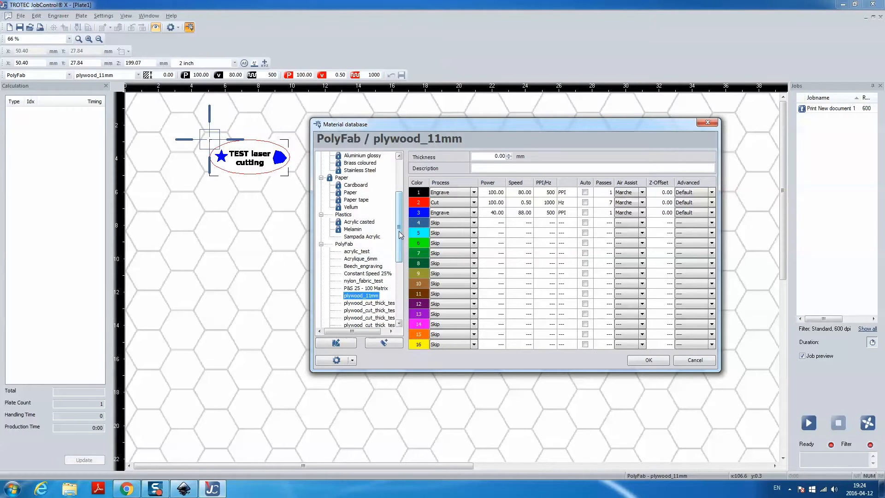
scroll(399, 231, up, 1)
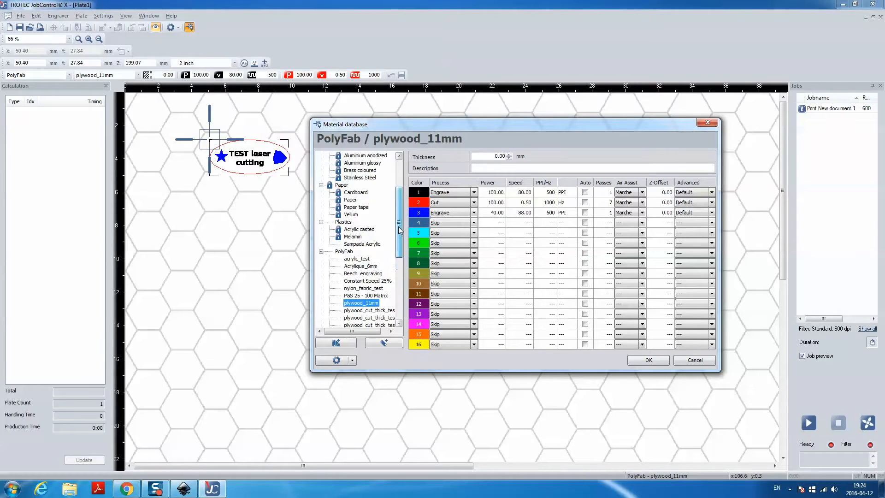
scroll(399, 231, up, 3)
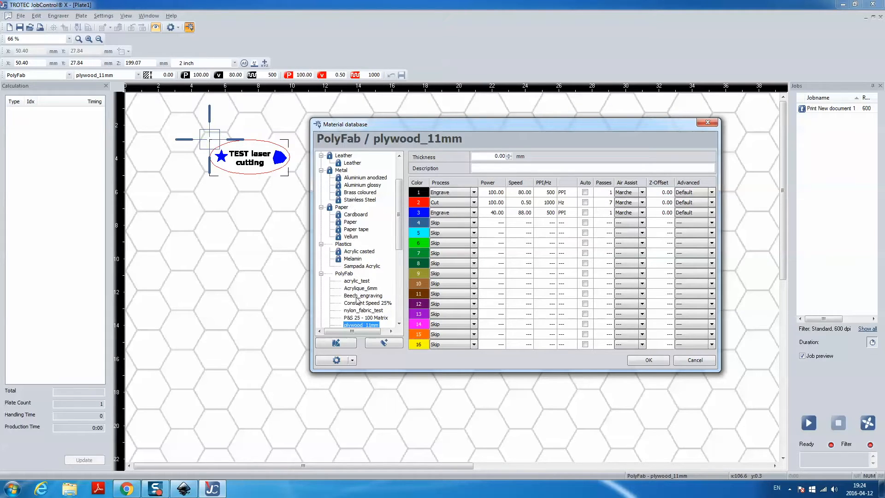
drag(398, 244, 400, 284)
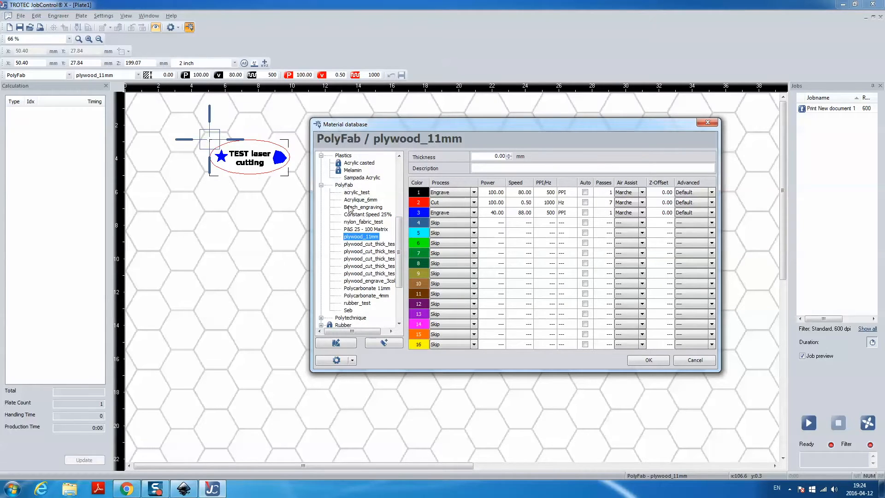
Step: Create a new material in the PolyFab group and describe it as mon_materiau
right_click(342, 185)
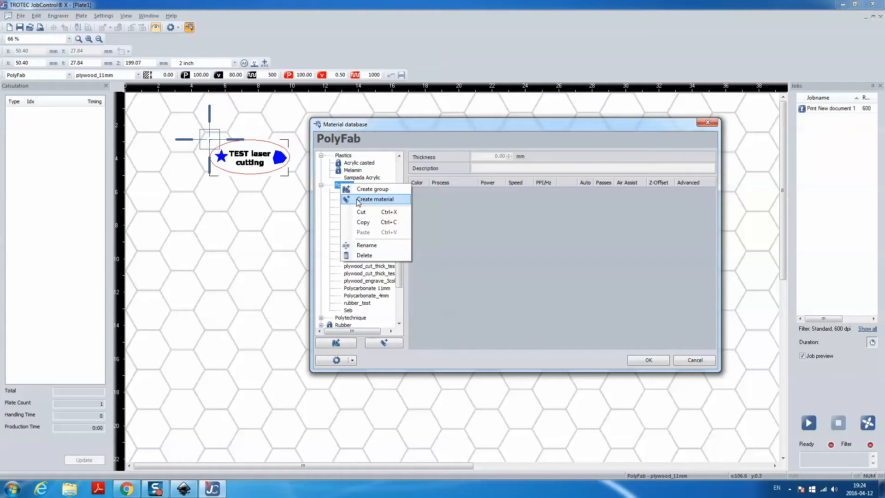
click(387, 342)
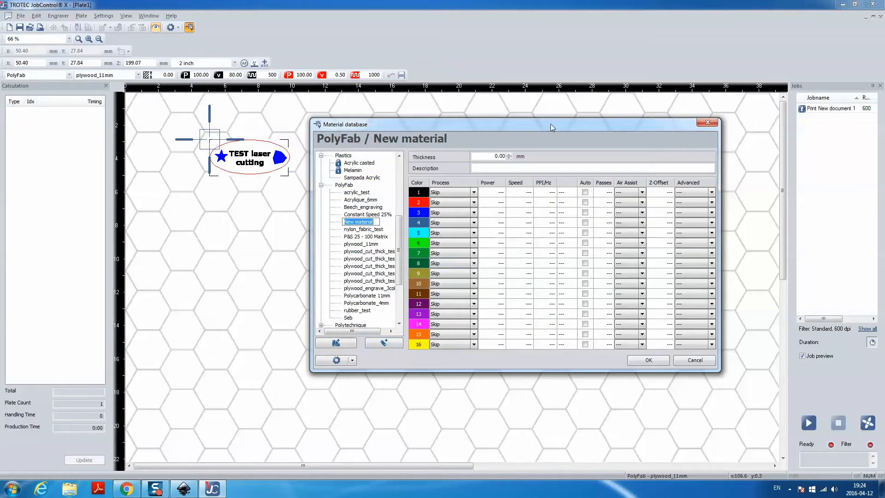
click(484, 168)
Step: Set black colour 1 of the new material to Engrave at speed 20 and blue colour 3 to Cut
click(473, 192)
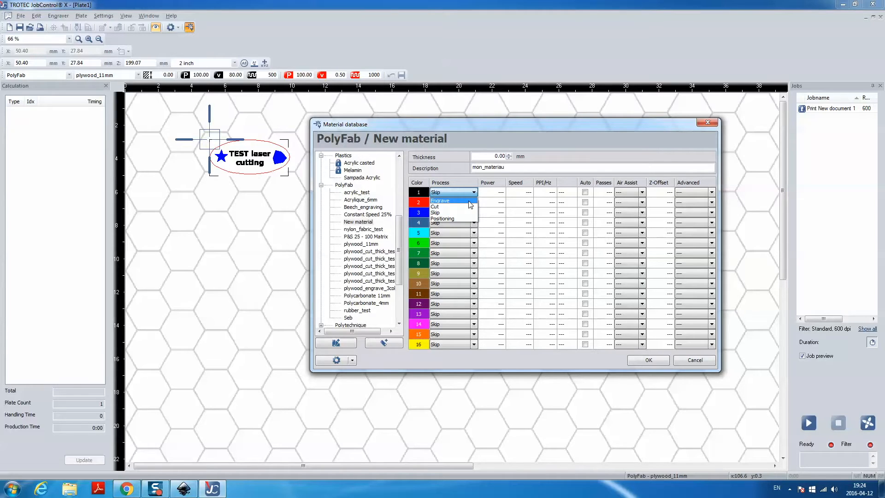
click(470, 202)
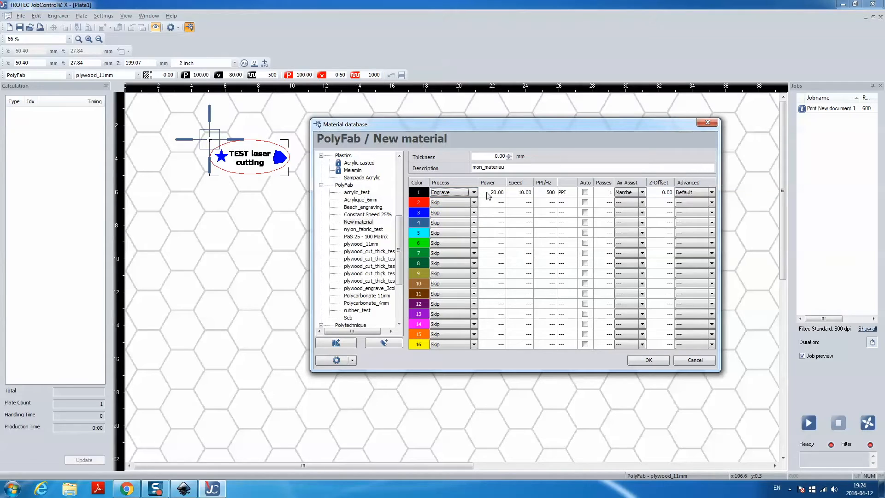
click(519, 192)
text(20)
click(474, 213)
click(474, 227)
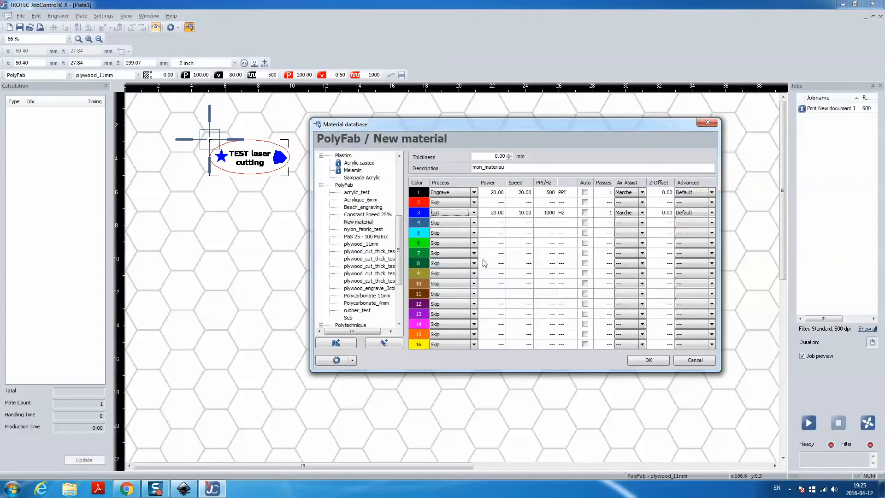
Step: Set brown colour 11 of the new material to Engrave with a power of 40
click(473, 293)
click(472, 302)
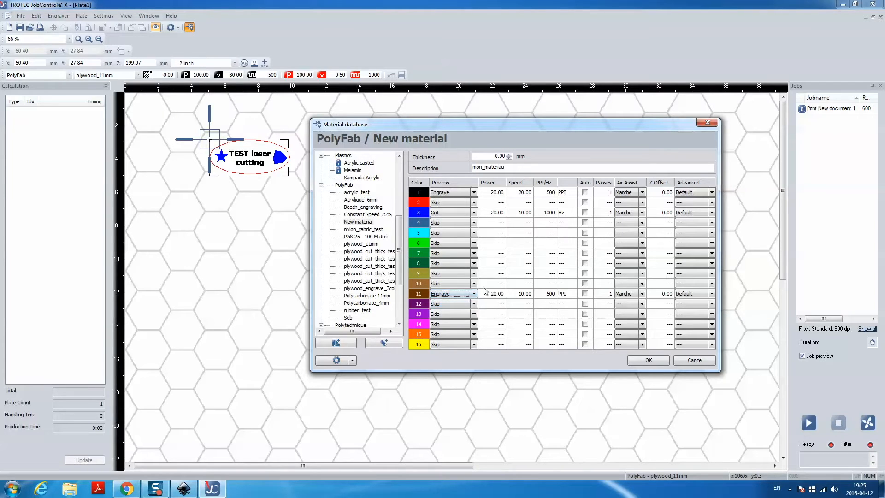
click(490, 294)
text(40)
key(Return)
click(496, 294)
click(518, 295)
click(551, 295)
Step: Check the power and air assist options of the blue Cut process and save the new material
click(486, 213)
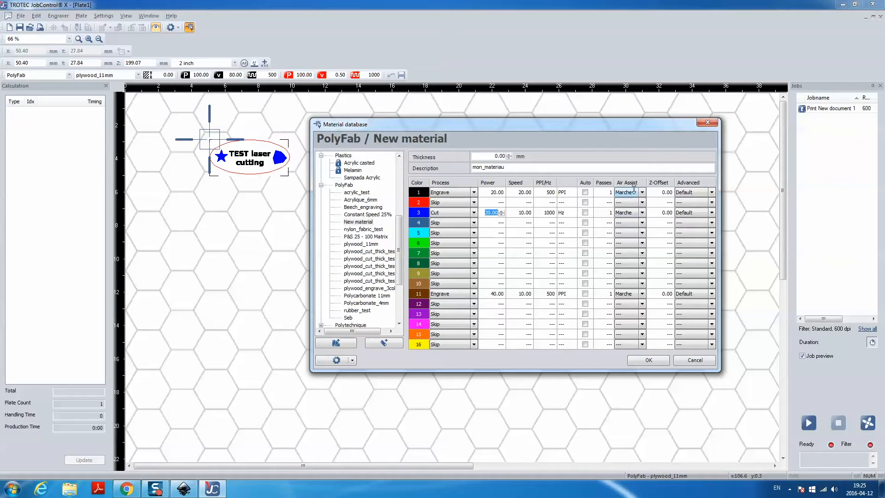
click(642, 212)
click(645, 224)
click(648, 360)
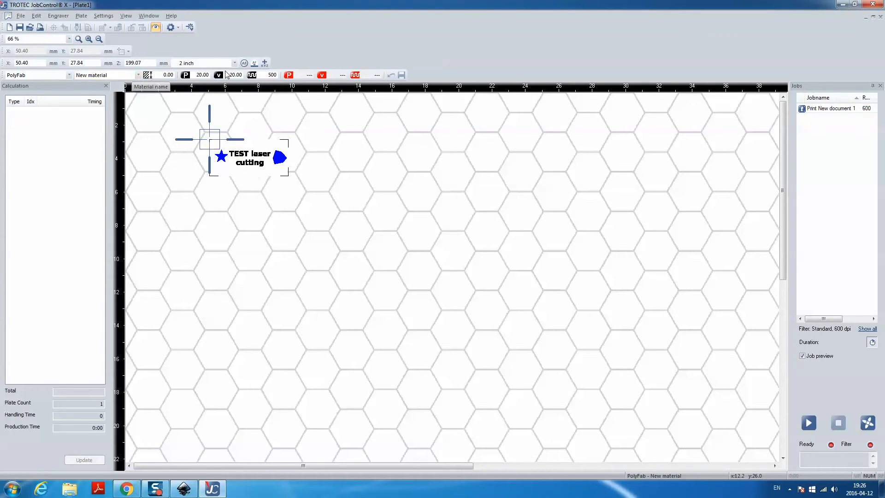
Step: Reopen the material database and apply plywood_11mm from the PolyFab group as the plate's material
click(189, 28)
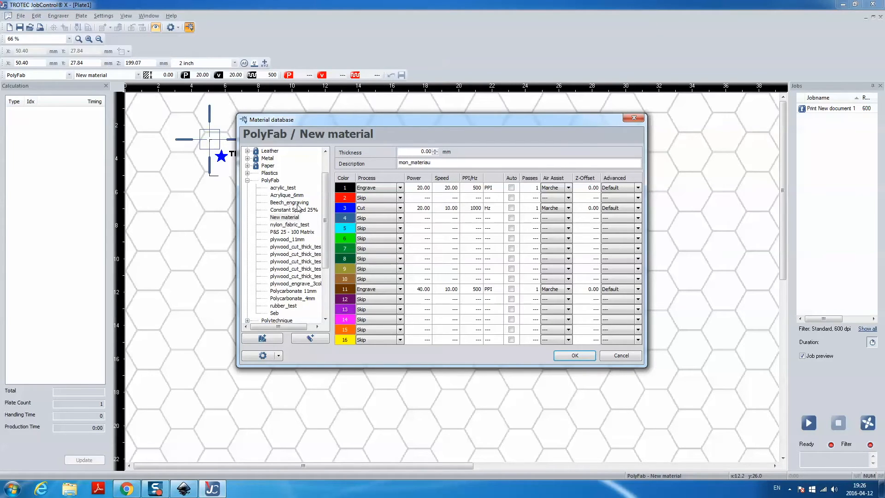
click(303, 239)
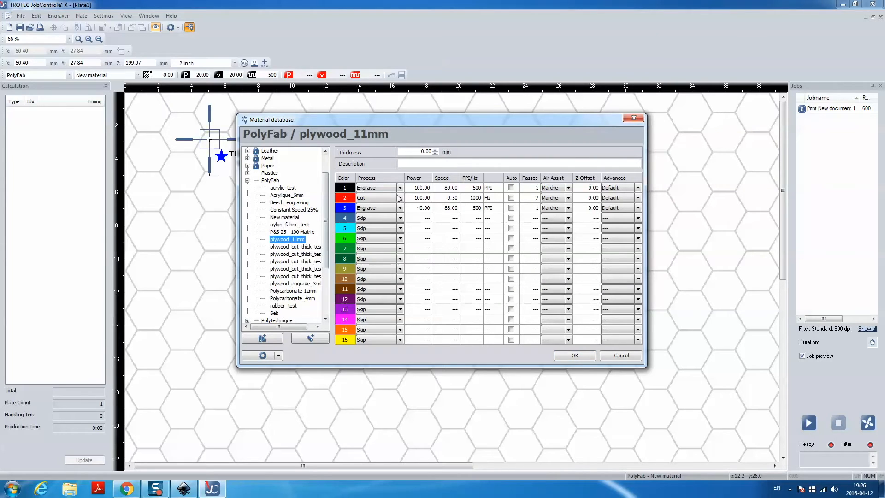
click(589, 355)
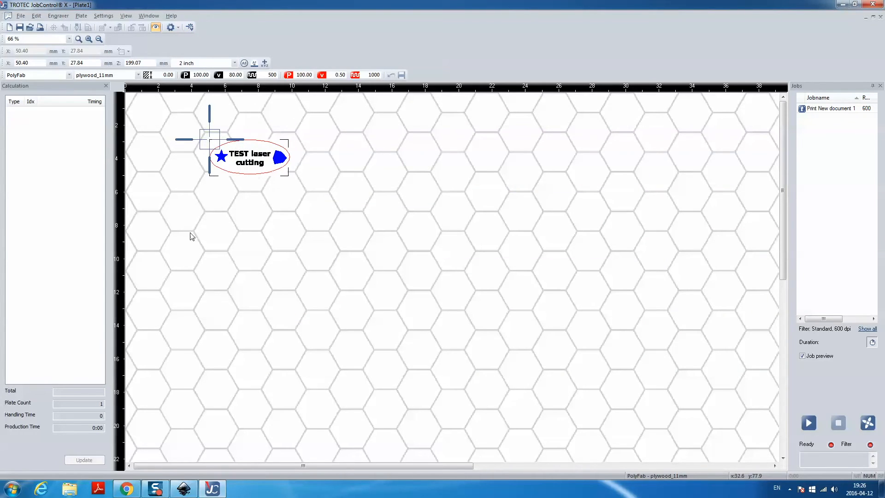